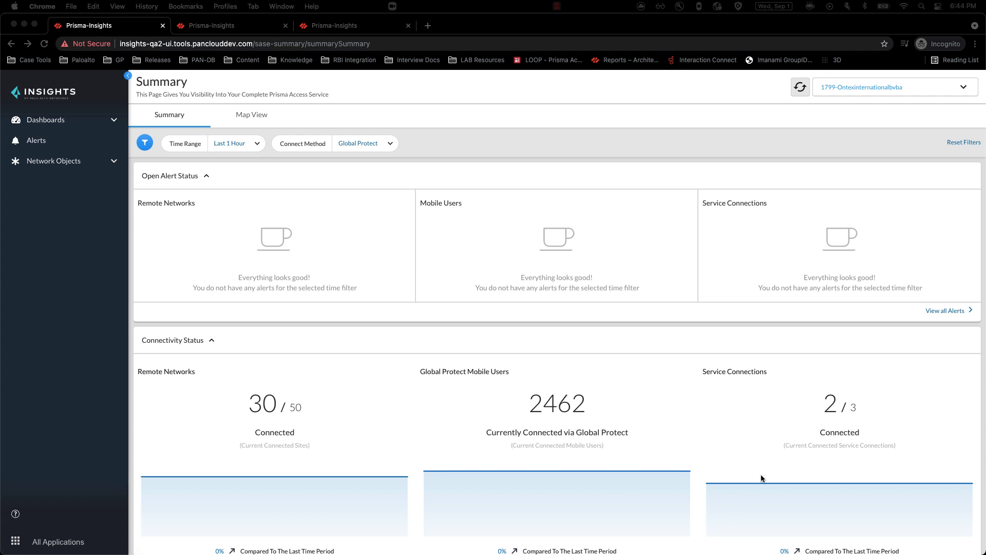
# - Set the dashboard Time Range to Custom
pyautogui.click(264, 143)
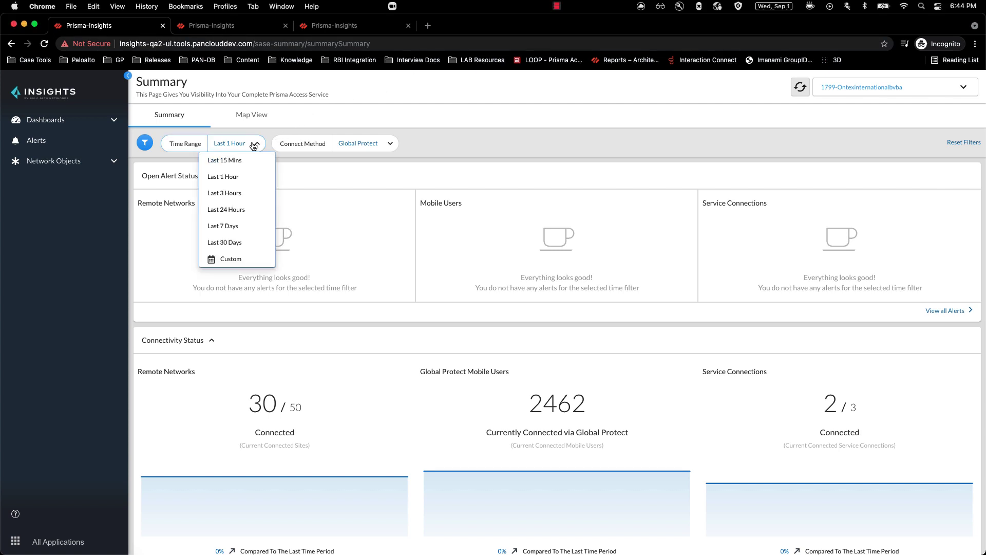
pyautogui.click(239, 262)
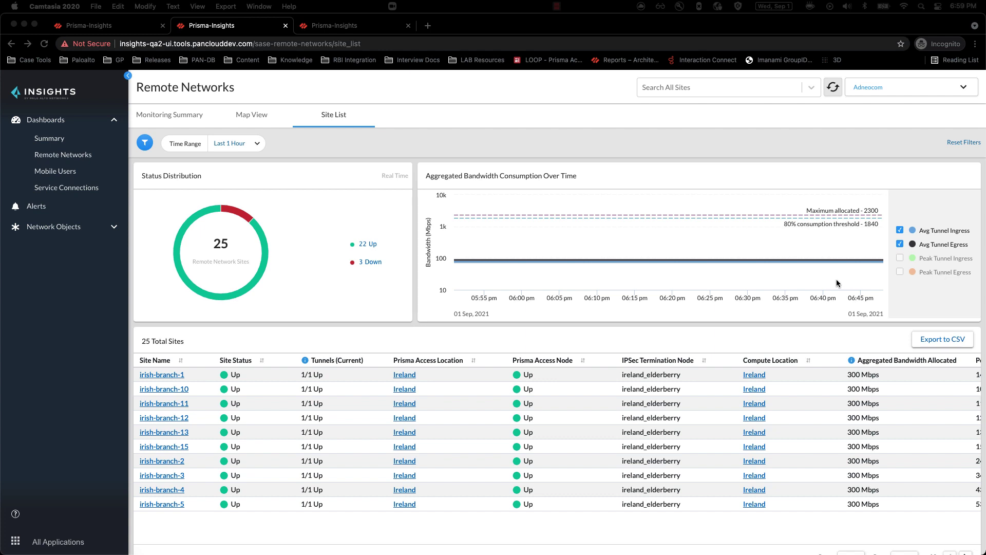
# - Show the utilization details for an IPSec Termination Node
pyautogui.click(754, 379)
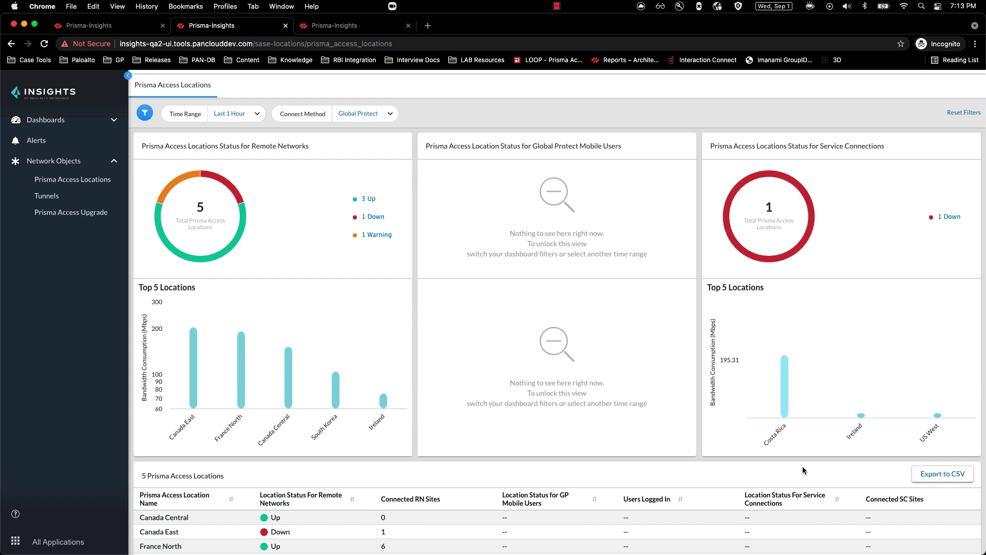
# - Scroll down through the Prisma Access Locations table
pyautogui.scroll(-3, 879, 428)
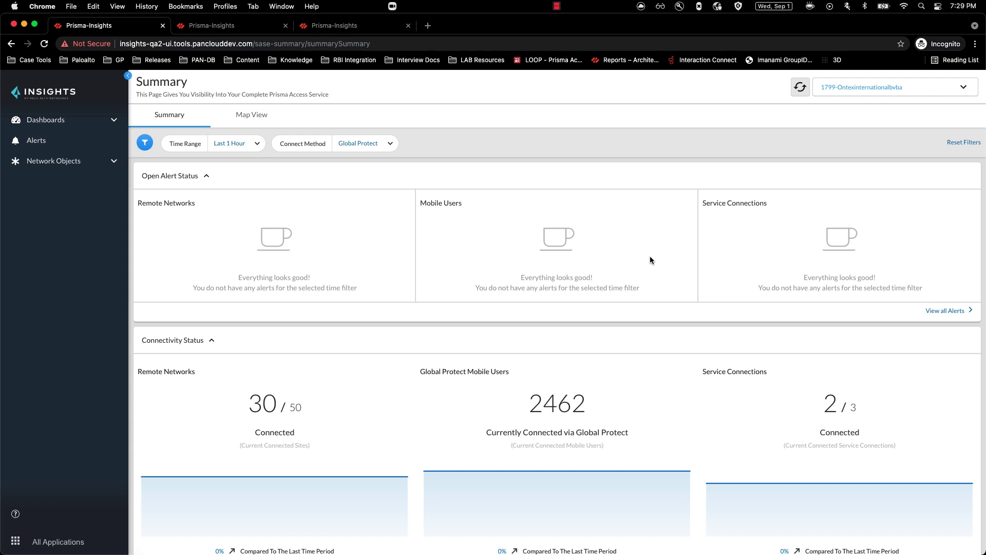
# - Move French to the top of Chrome's preferred languages, then return to the Insights window
pyautogui.hotkey('ctrl', 'Right')
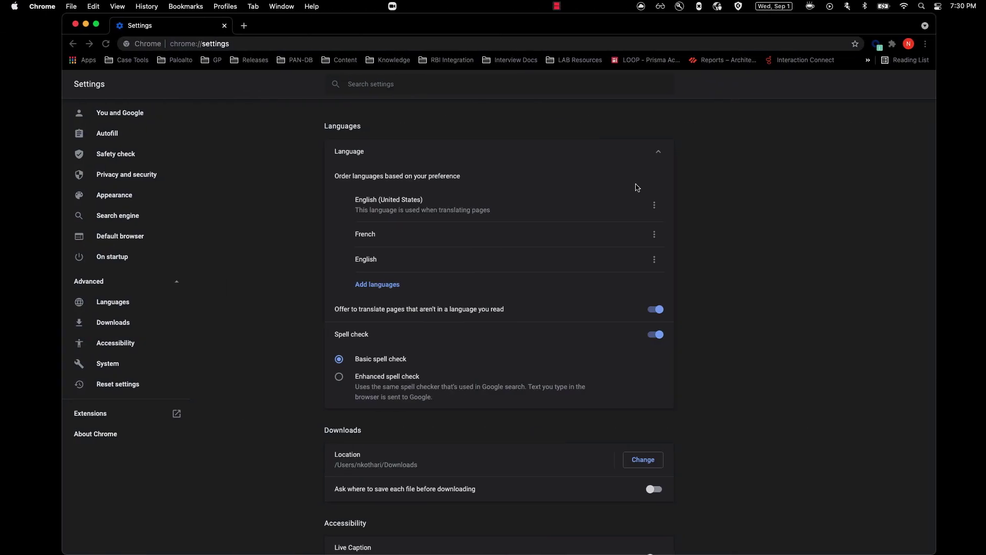
pyautogui.click(653, 235)
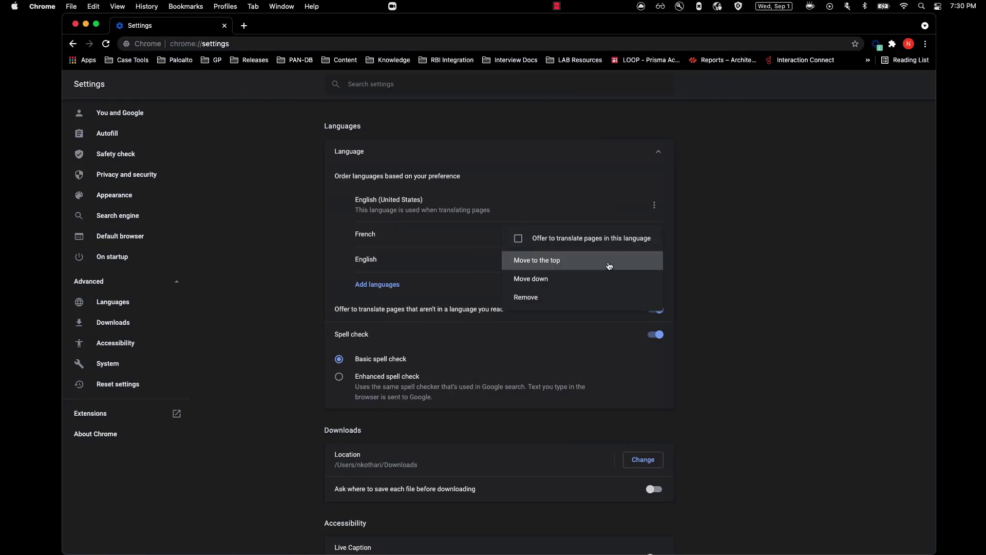
pyautogui.click(609, 265)
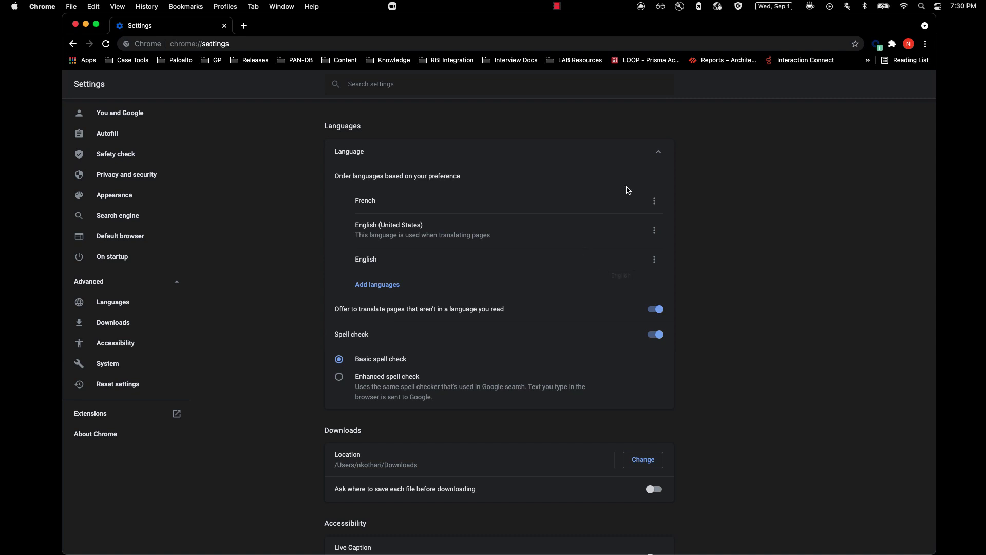
pyautogui.press('super+grave')
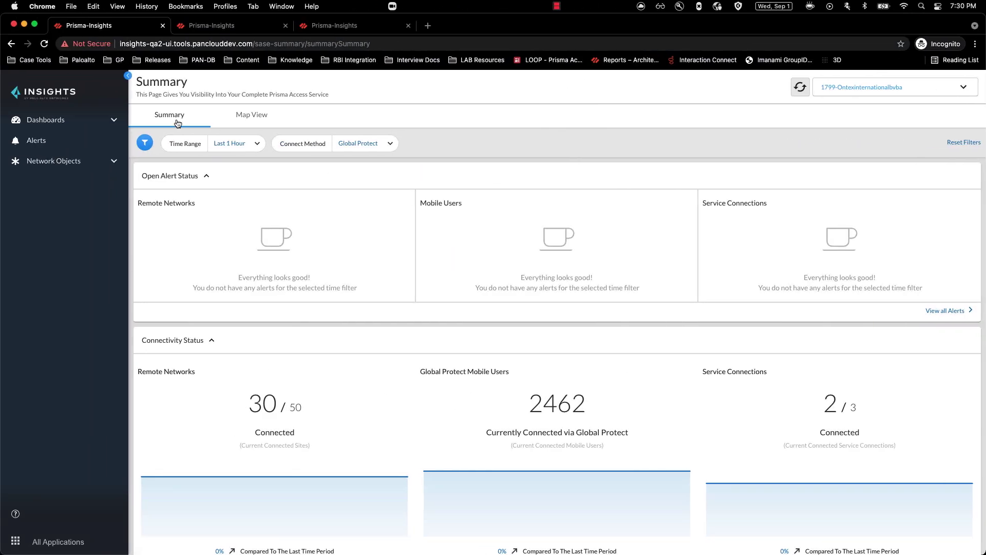
# - Reload the Summary dashboard so it shows in French, then switch to the third Insights tab
pyautogui.click(44, 44)
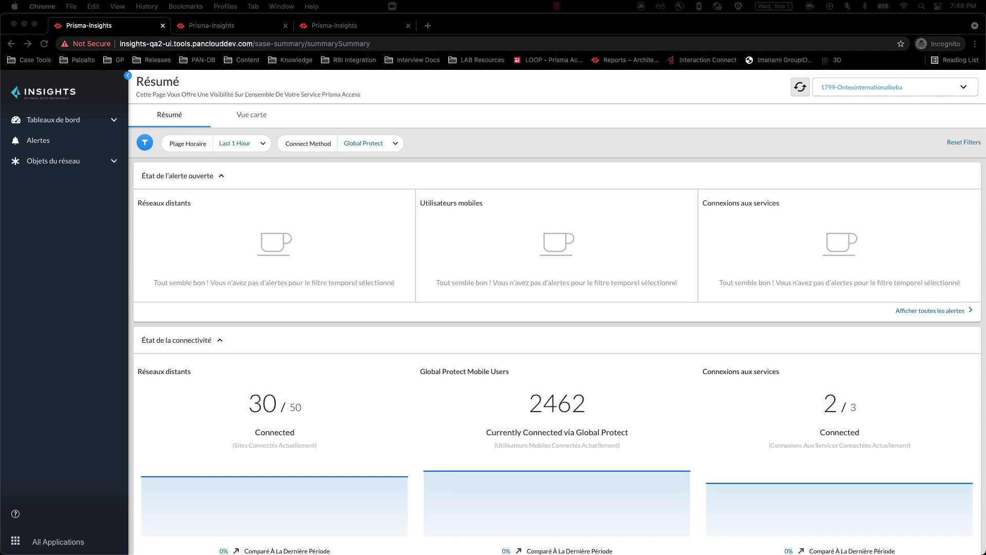
pyautogui.click(386, 25)
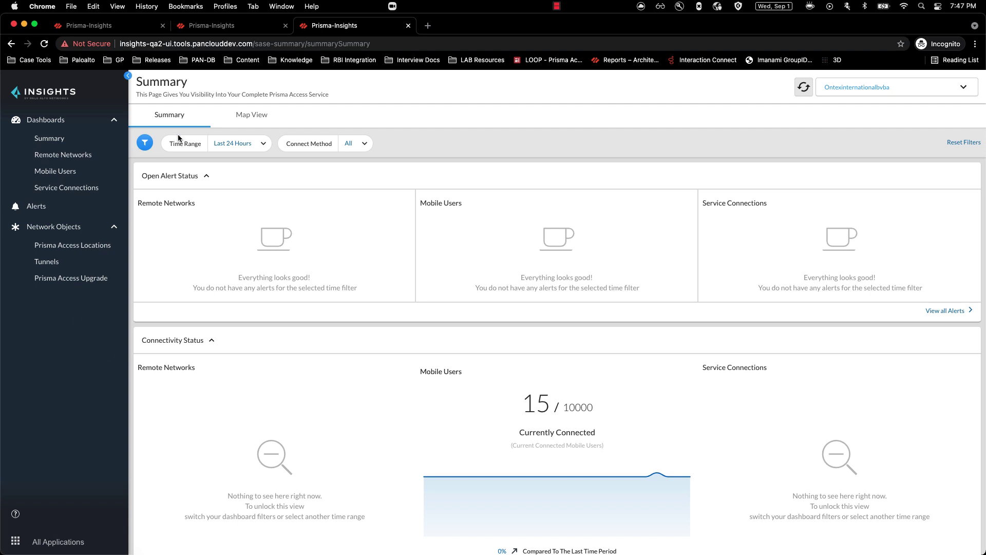
# - Review the Connect Method options without changes and scroll through the Summary dashboard
pyautogui.click(348, 153)
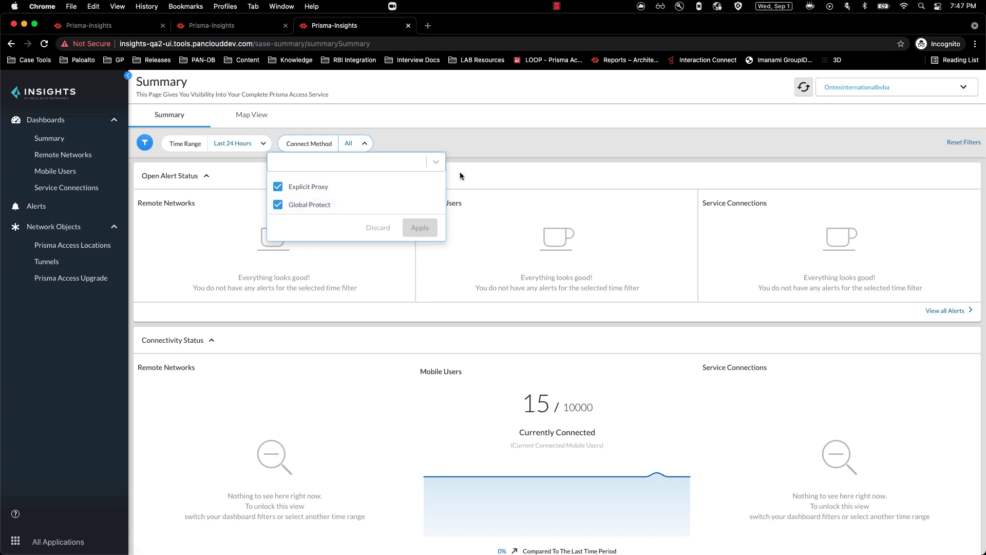
pyautogui.click(489, 159)
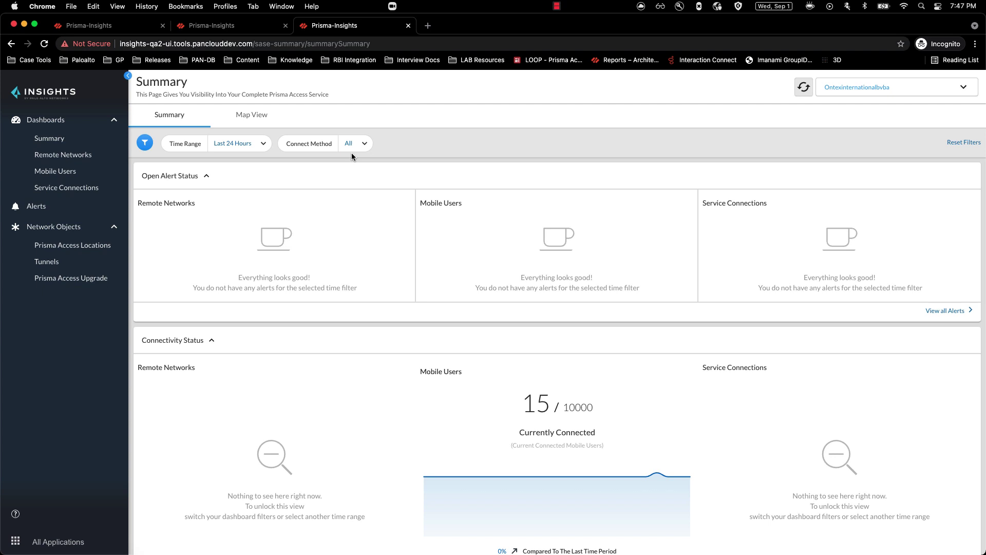
pyautogui.scroll(-2, 463, 214)
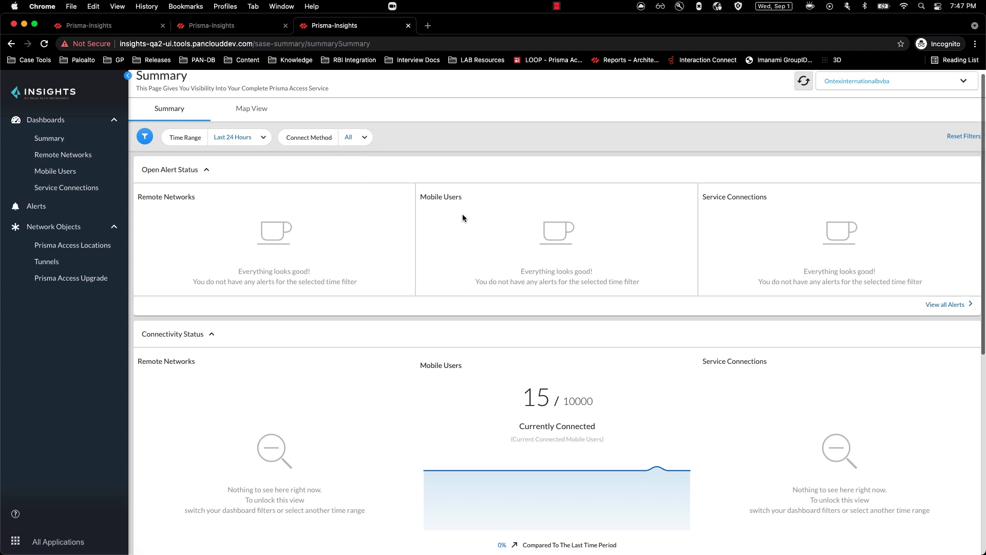
pyautogui.scroll(-4, 462, 214)
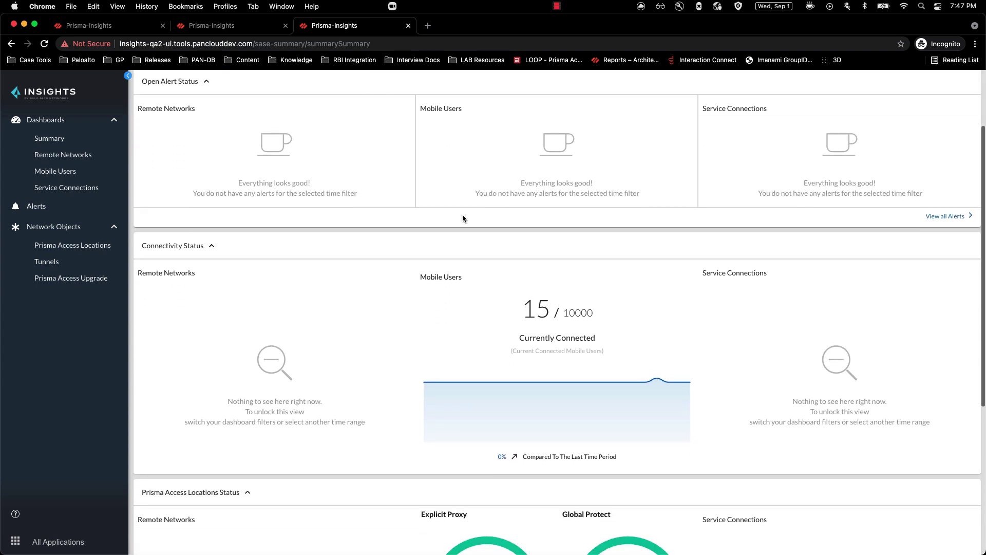
pyautogui.scroll(-1, 561, 448)
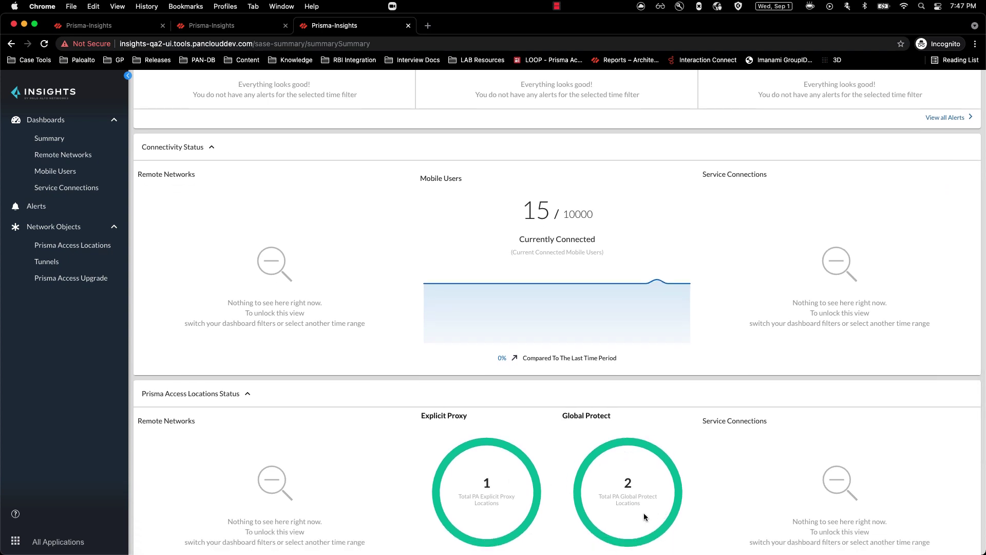
pyautogui.scroll(7, 617, 494)
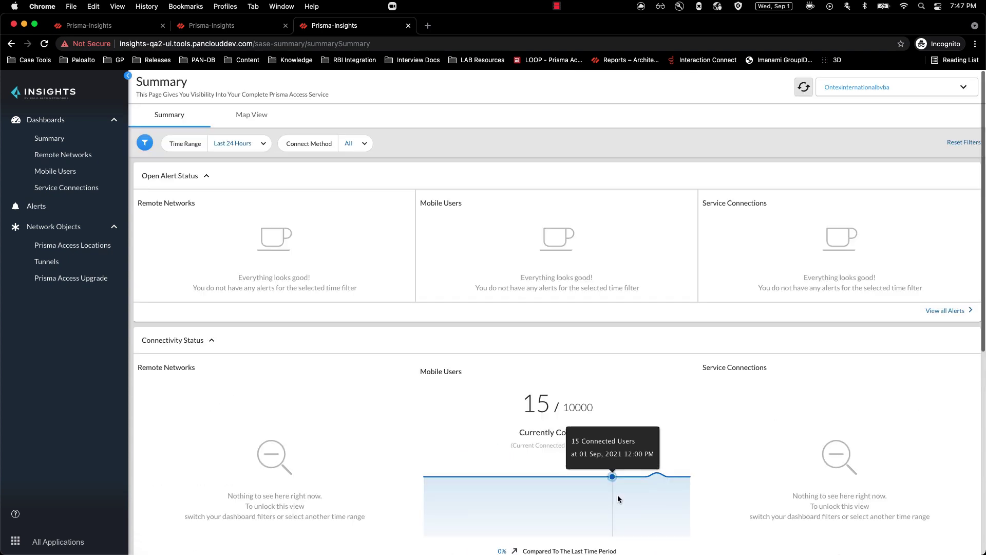
# - Filter the Summary to Explicit Proxy only by excluding Global Protect, then show the Map View
pyautogui.click(357, 145)
pyautogui.click(322, 204)
pyautogui.click(410, 233)
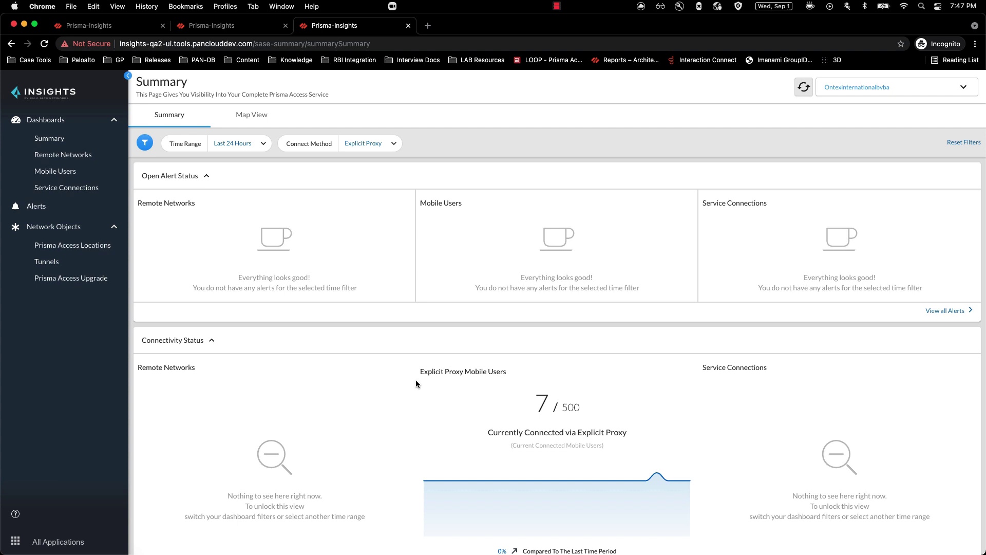
pyautogui.scroll(-1, 417, 382)
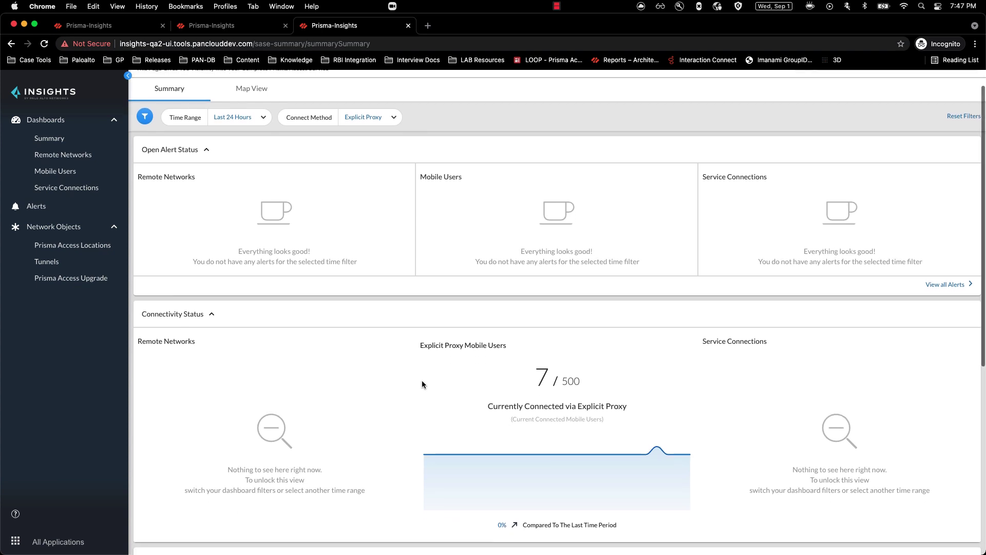
pyautogui.scroll(-4, 423, 384)
pyautogui.scroll(5, 422, 384)
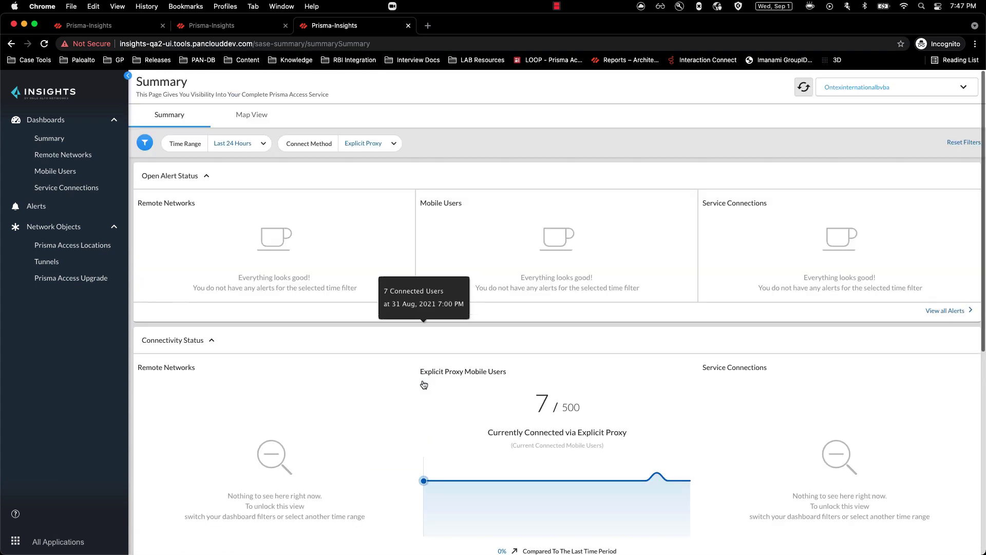
pyautogui.click(250, 118)
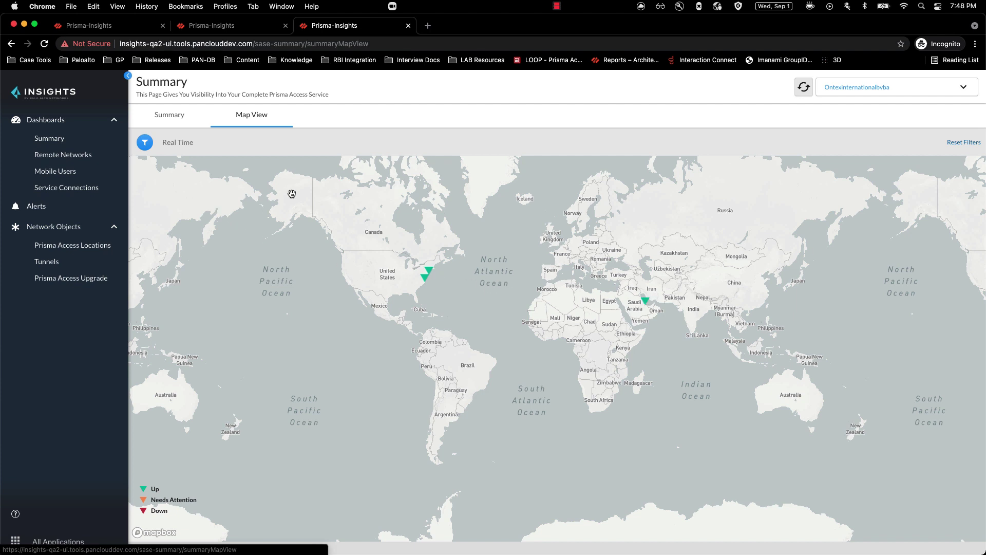
# - Open Prisma Access Locations for Bahrain from its map marker and scroll its details
pyautogui.click(645, 301)
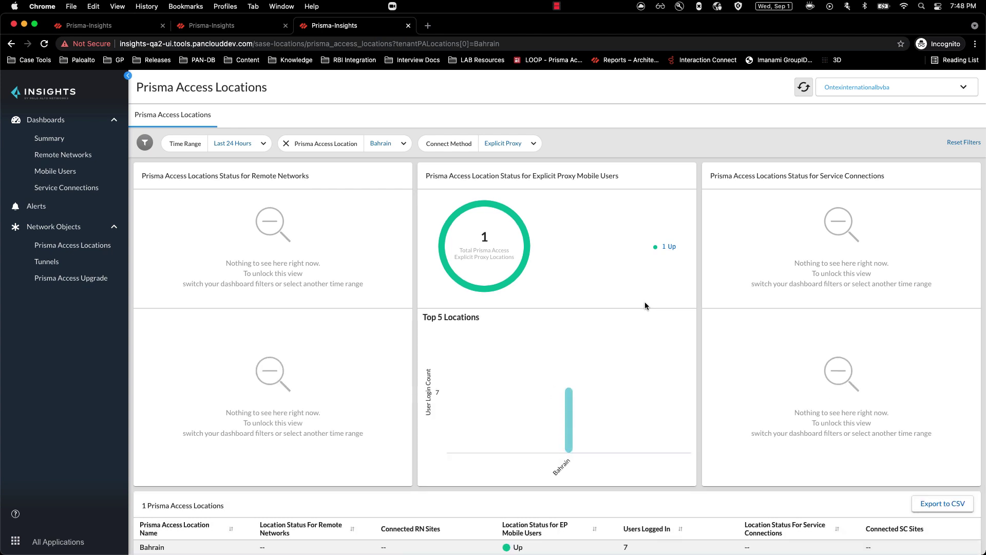
pyautogui.scroll(-1, 645, 301)
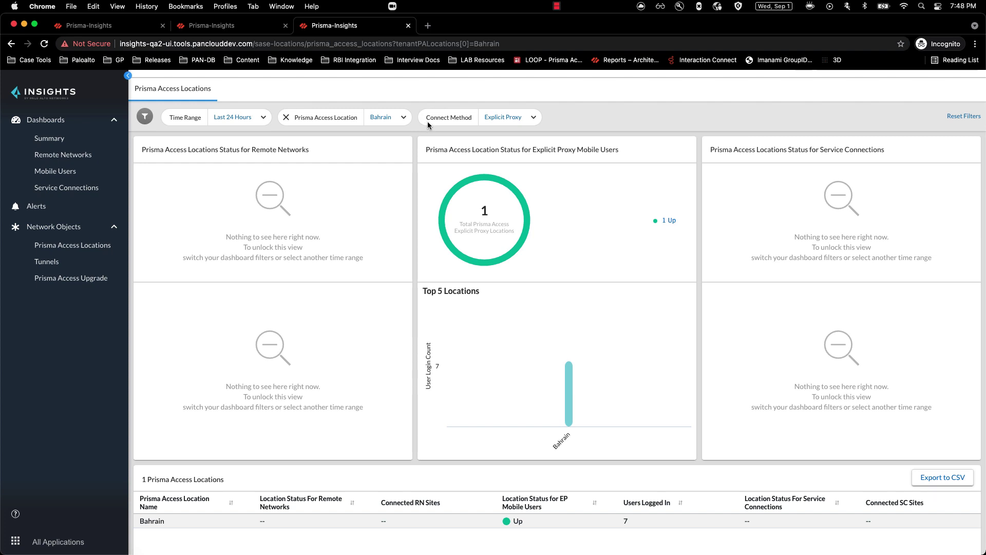
# - Clear the Bahrain location filter chip and scroll the three-location list
pyautogui.click(286, 117)
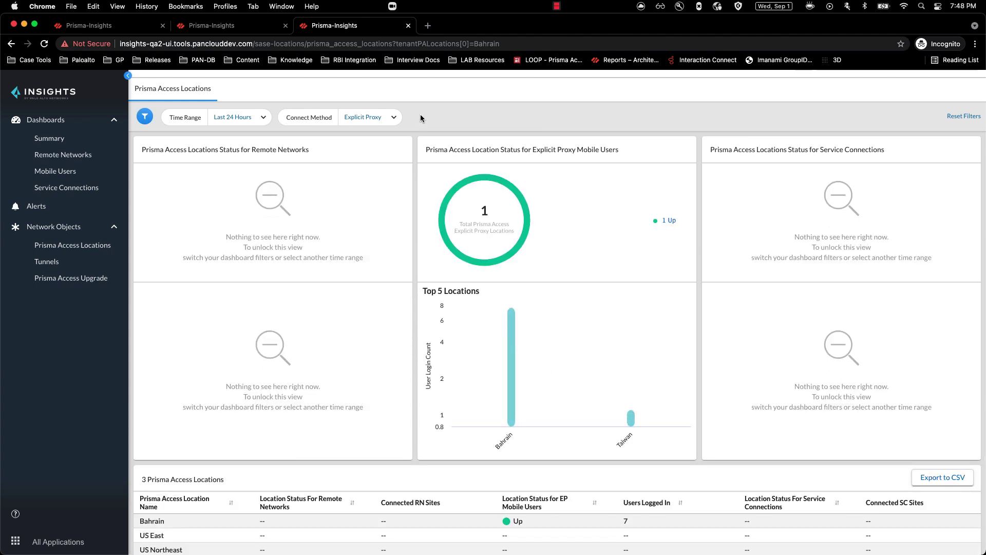
pyautogui.scroll(-1, 480, 267)
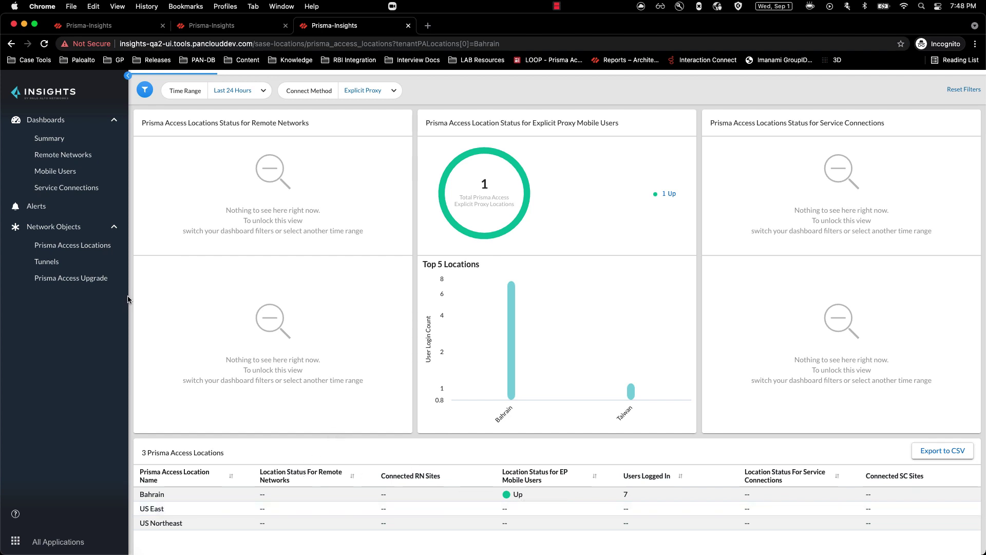
# - Open the Mobile Users dashboard and scroll through its Monitoring Summary panels
pyautogui.click(70, 174)
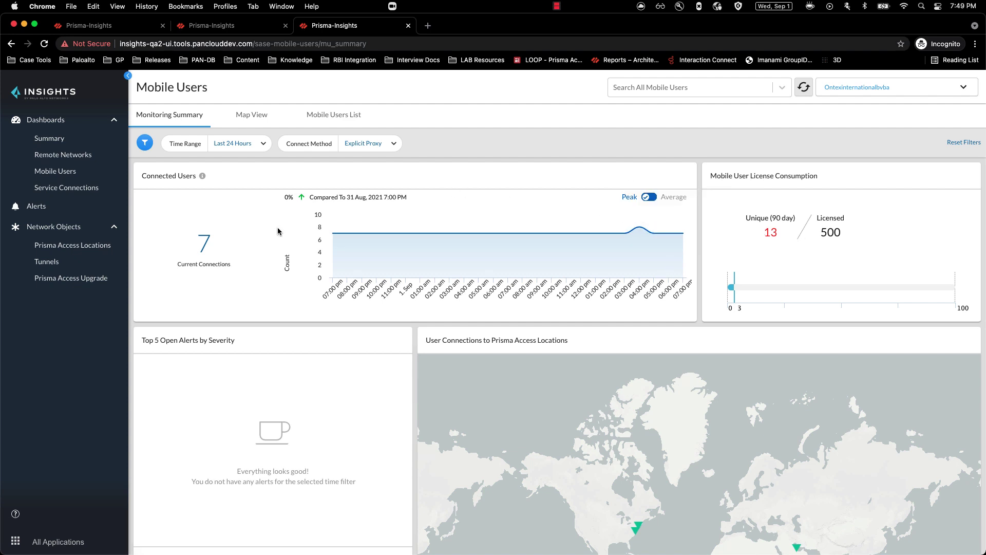
pyautogui.scroll(-5, 277, 232)
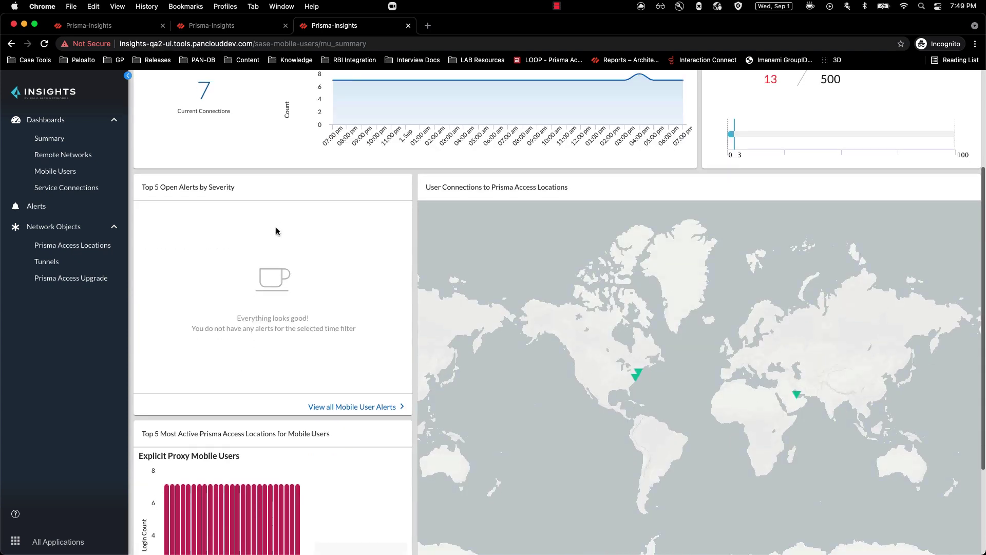
pyautogui.scroll(-3, 276, 231)
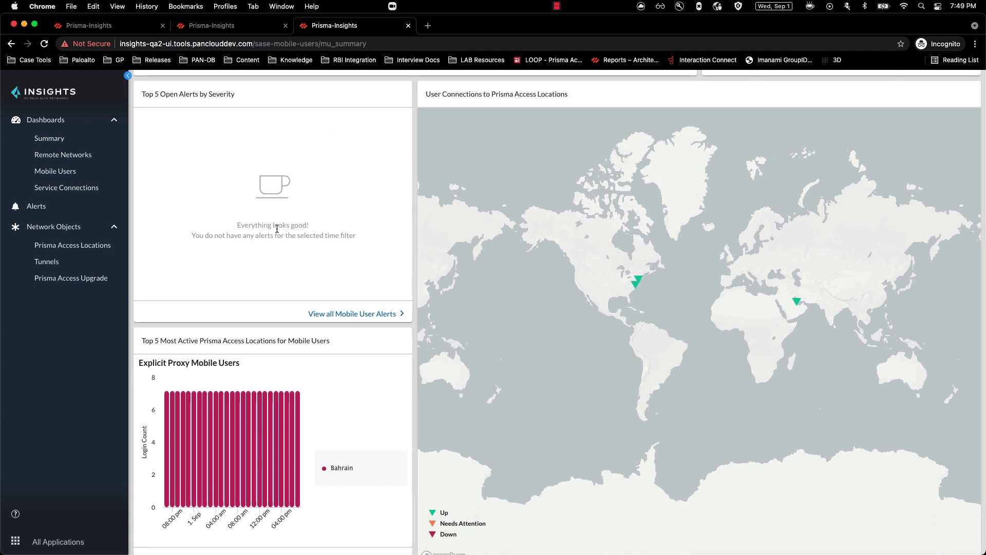
pyautogui.scroll(5, 291, 207)
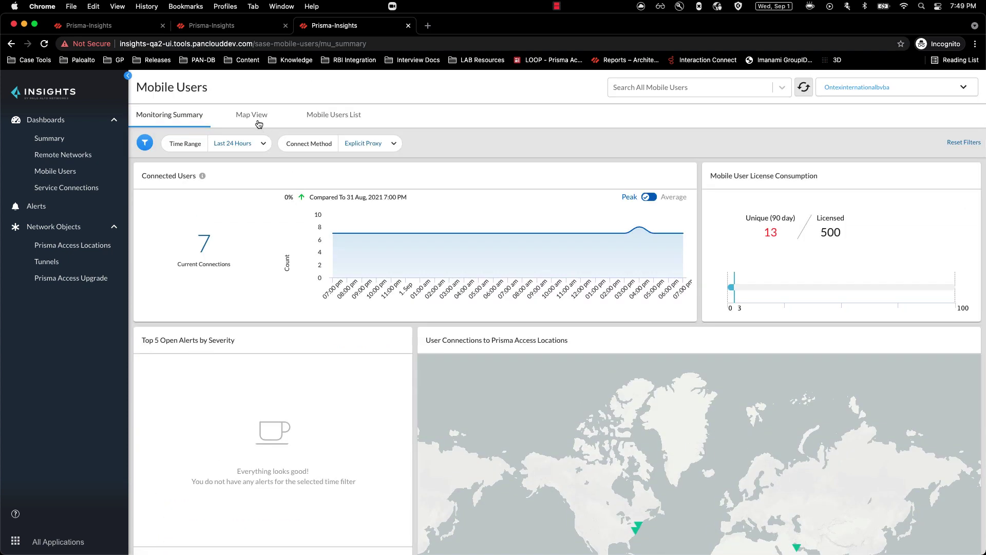
# - Show the Mobile Users Map View and confirm the Connect Method filter is Explicit Proxy
pyautogui.click(259, 123)
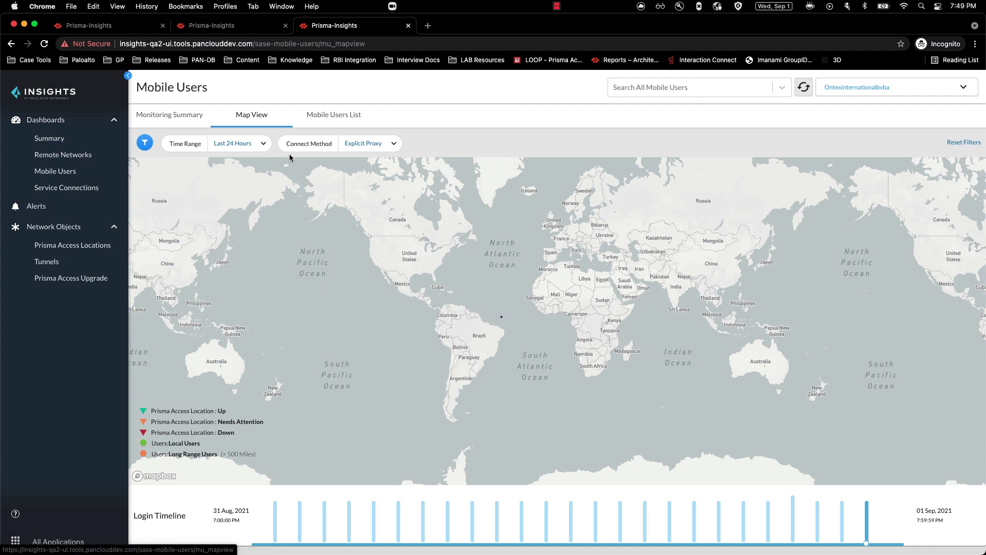
pyautogui.click(352, 148)
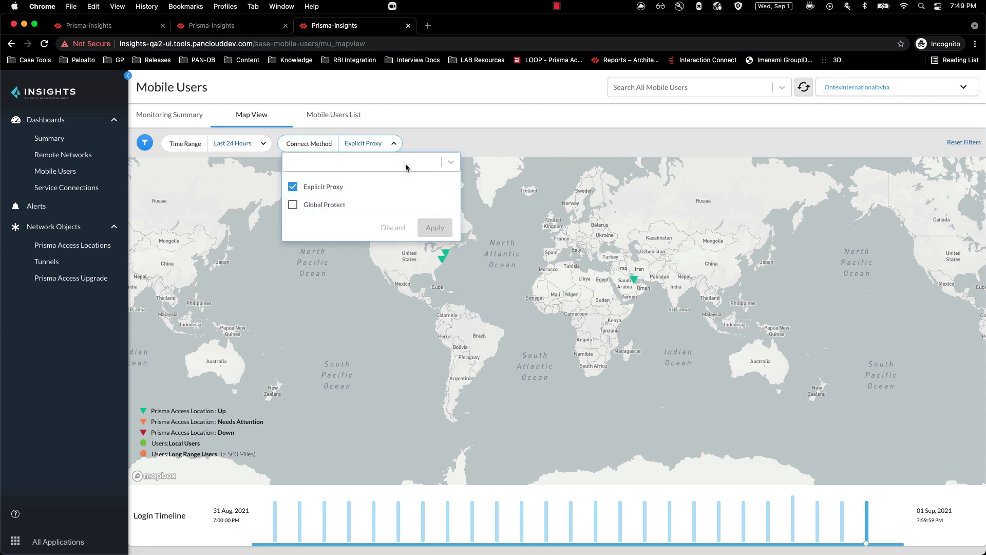
pyautogui.click(473, 133)
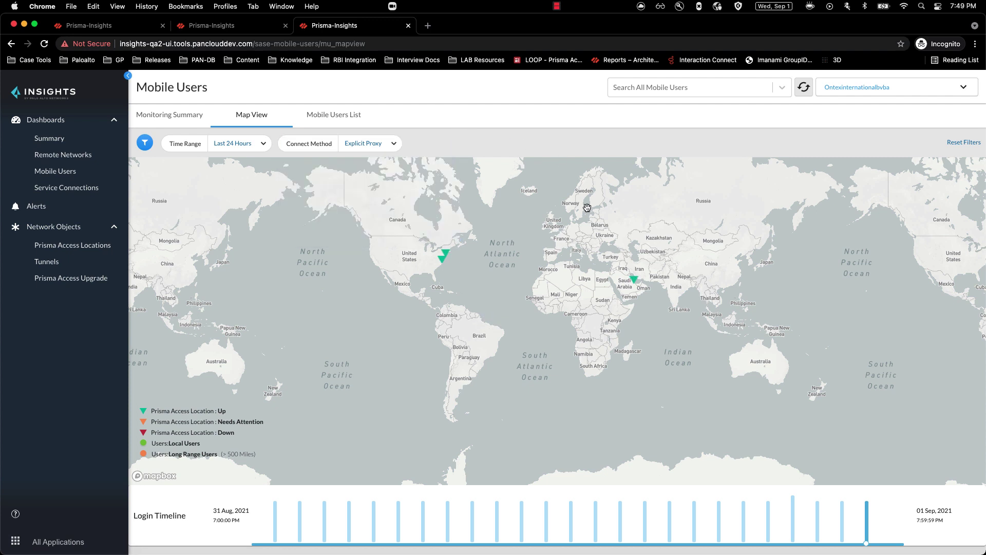
# - Select the Bahrain marker to draw connection lines to each Explicit Proxy user's location
pyautogui.click(634, 280)
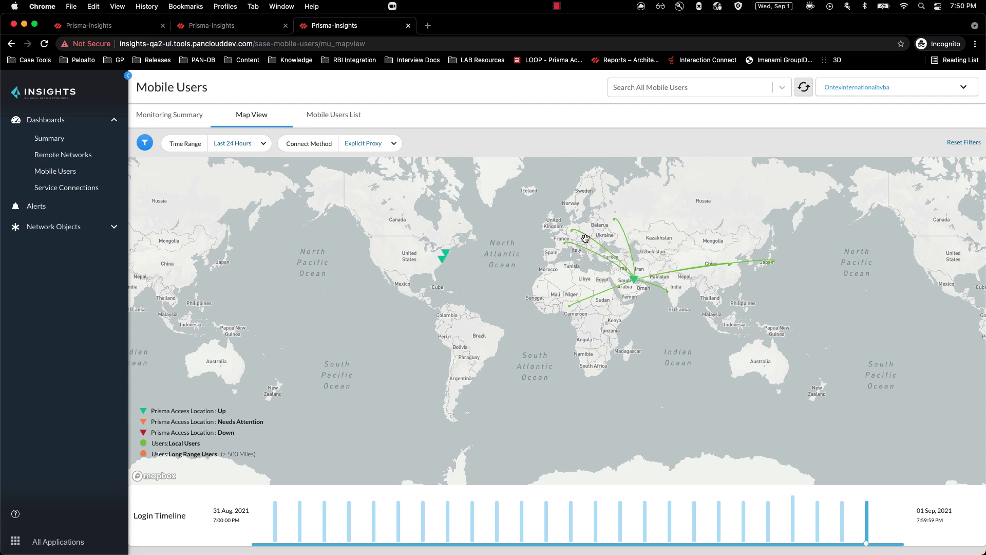
pyautogui.moveTo(592, 240)
# - Switch to the Mobile Users List and review the 8 Explicit Proxy users, seven via Bahrain
pyautogui.click(325, 116)
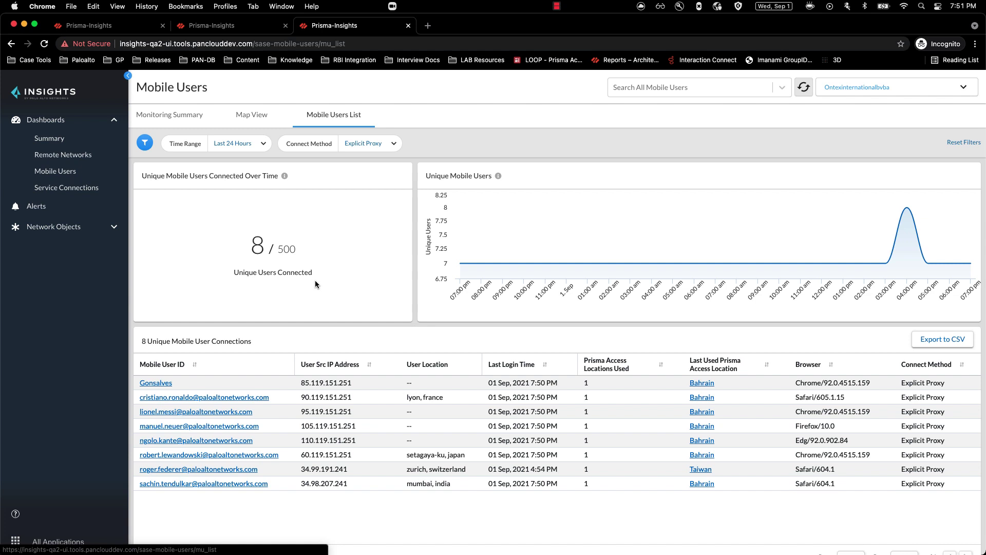
pyautogui.scroll(-1, 315, 280)
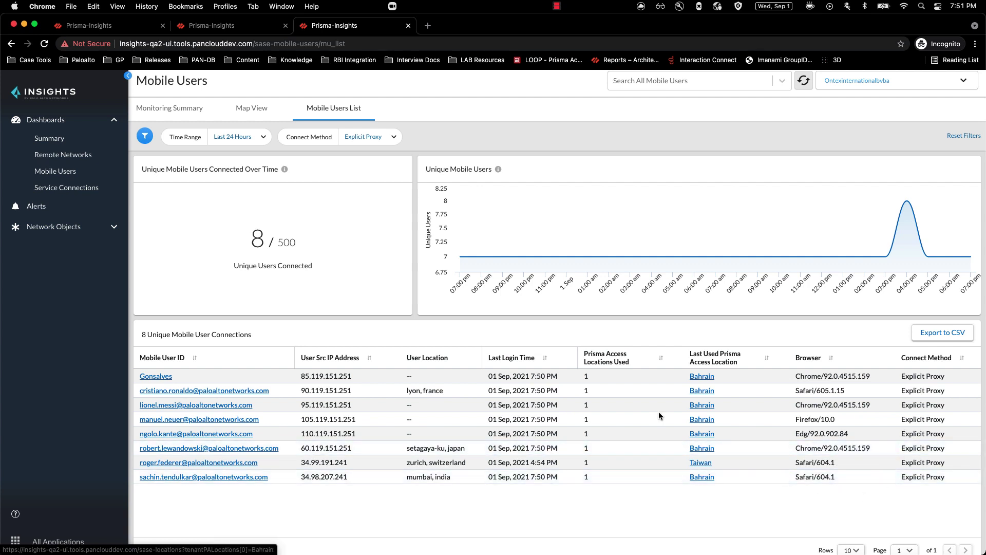
# - Add Global Protect to the Connect Method filter and review all 17 connections
pyautogui.click(383, 138)
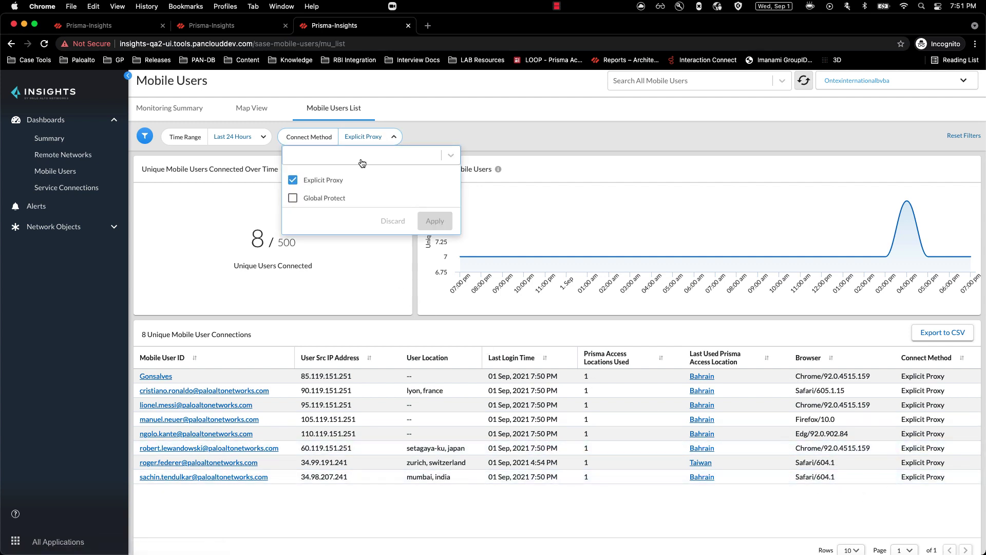
pyautogui.click(310, 198)
pyautogui.click(432, 224)
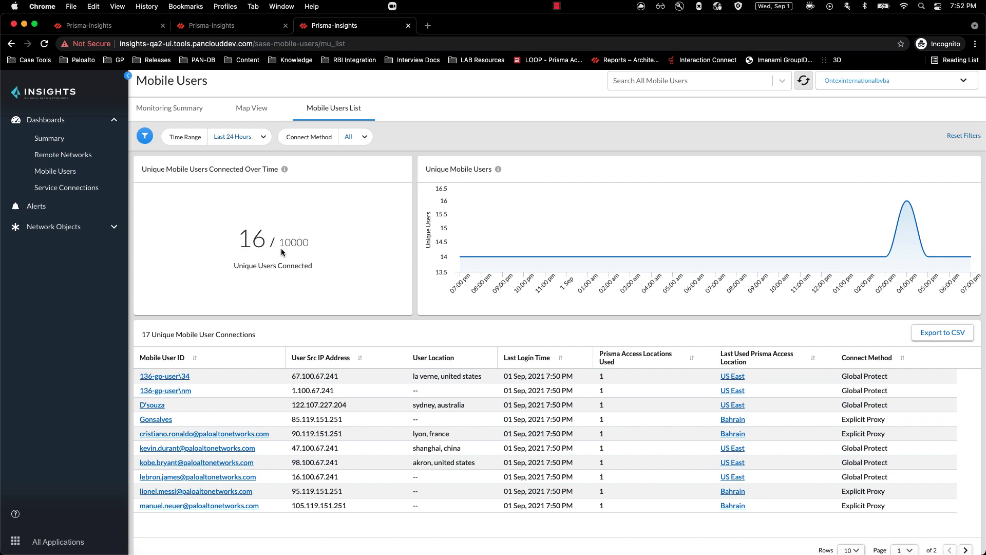
pyautogui.scroll(-1, 301, 249)
pyautogui.scroll(-1, 301, 249)
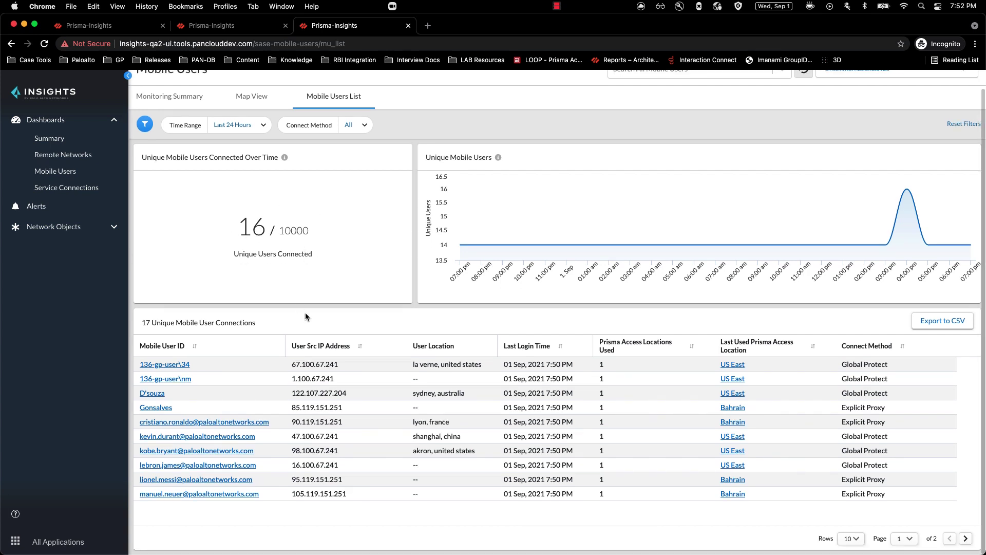